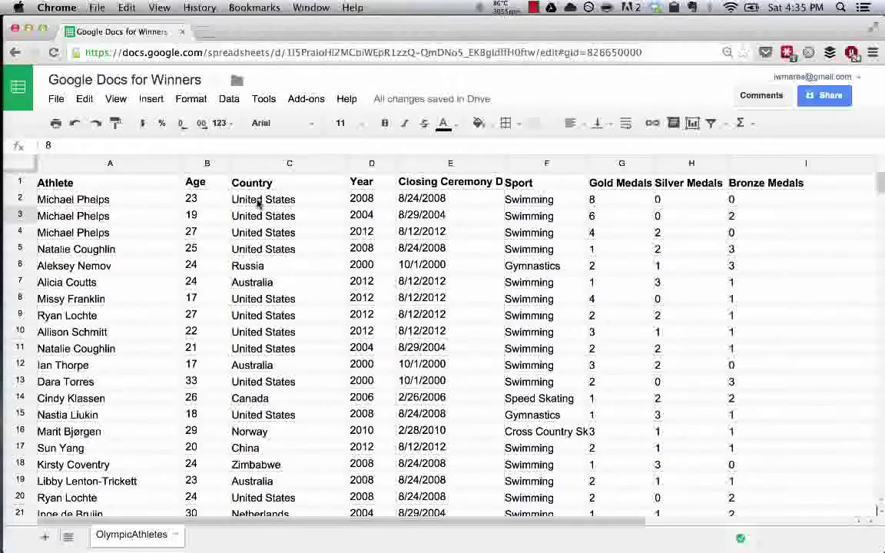
- Start a conditional formatting rule on the Country column for cells whose text is exactly "United States"
click(282, 163)
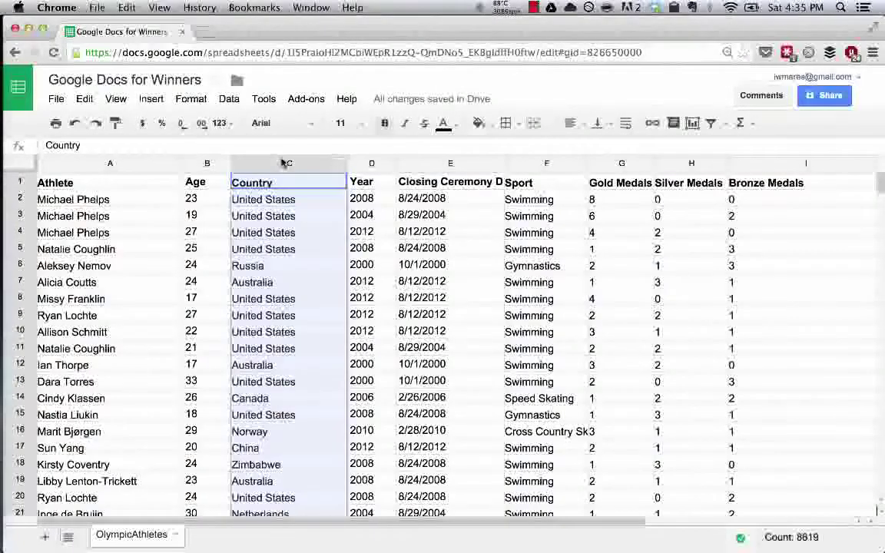
click(229, 100)
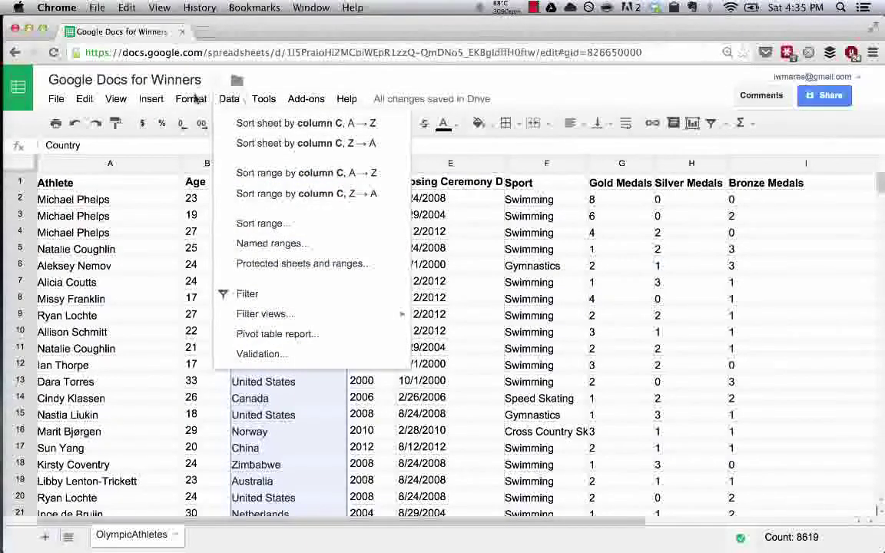
click(196, 101)
click(195, 101)
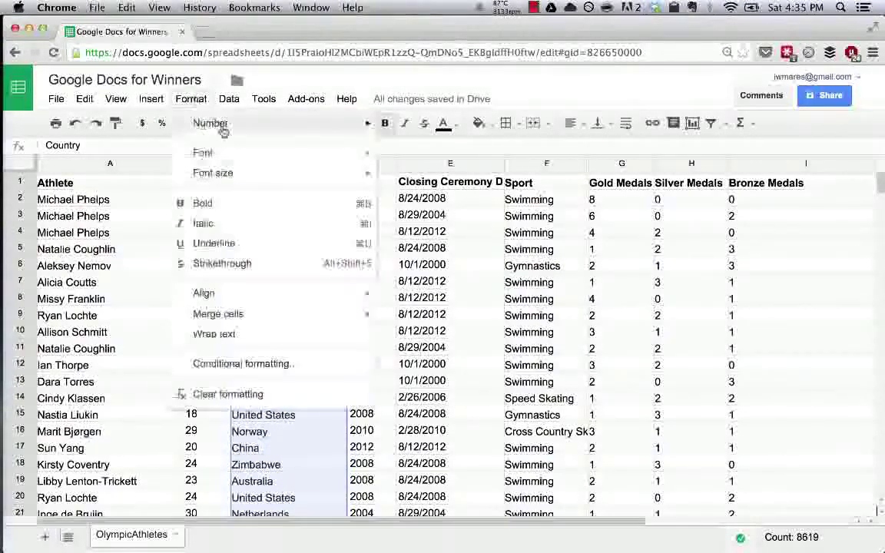
click(242, 364)
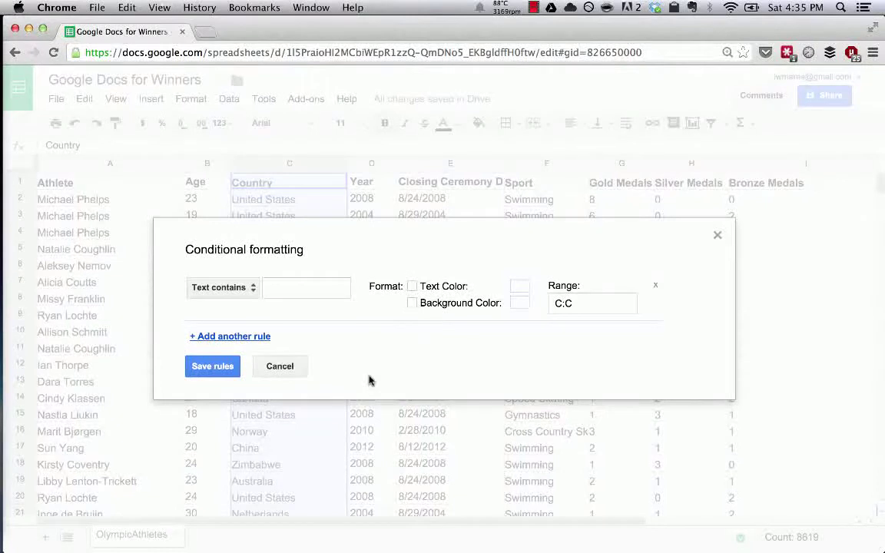
click(235, 289)
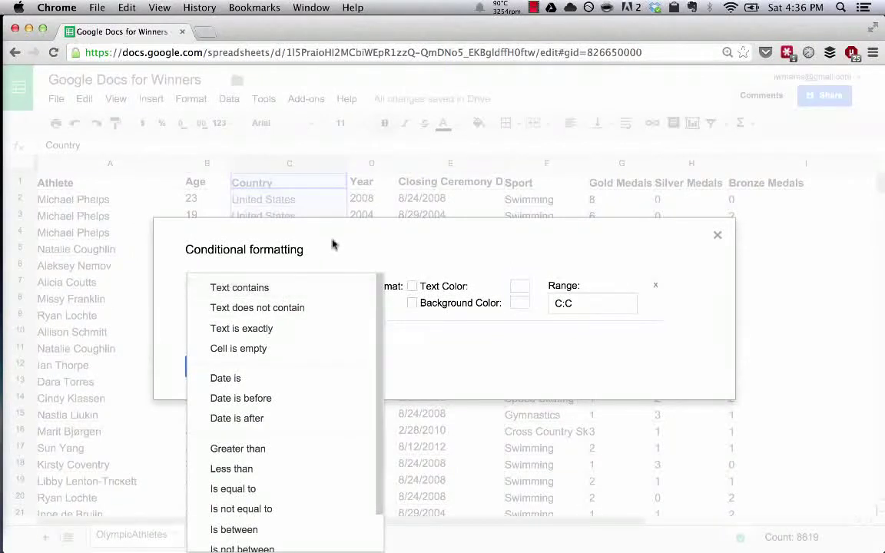
click(263, 330)
click(293, 286)
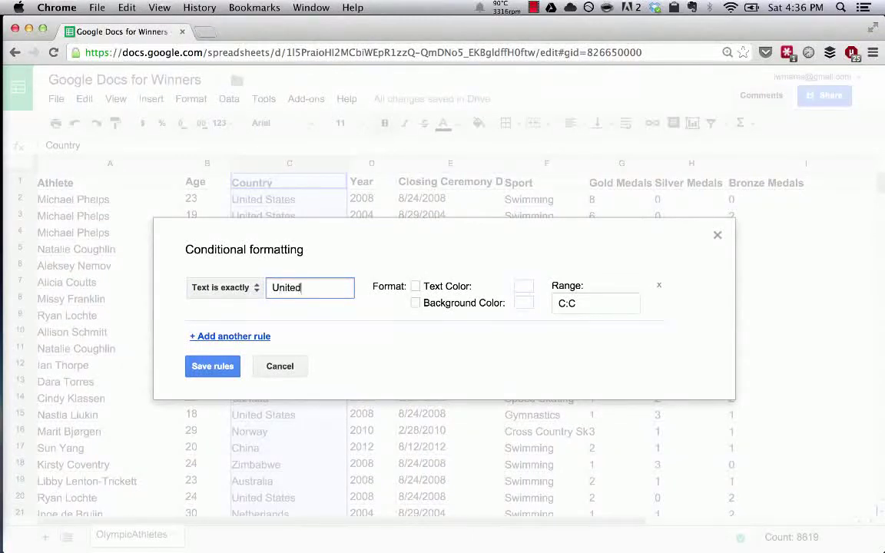
text(United States)
- Give the "United States" rule a blue background color and save it
click(416, 305)
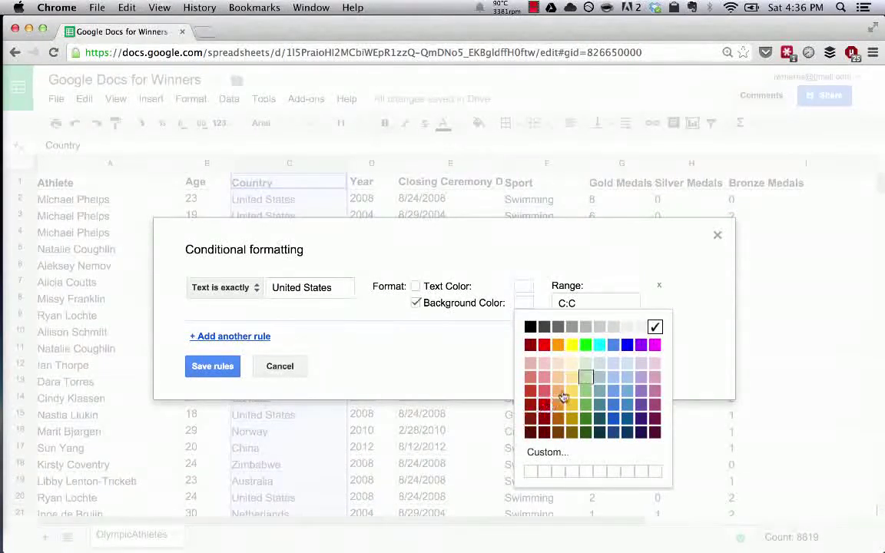
click(627, 344)
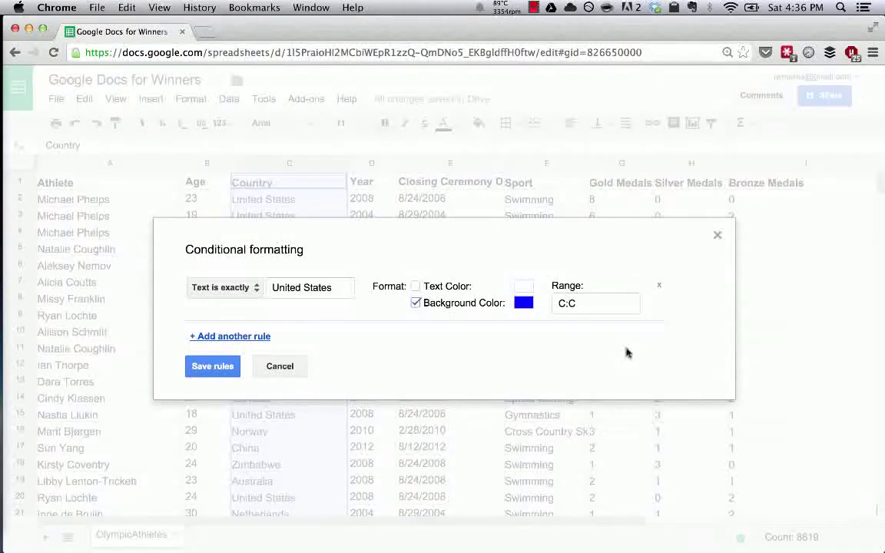
click(202, 371)
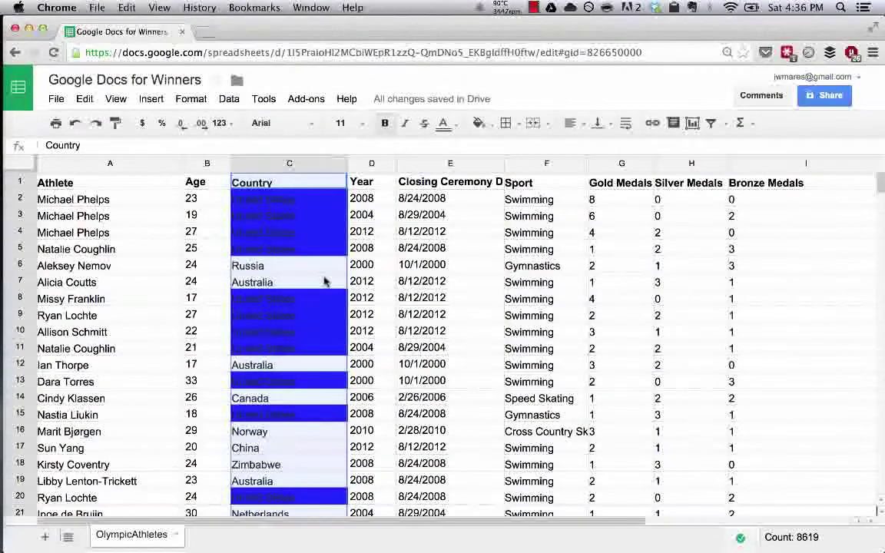
- Clear all formatting from the Country column, including the blue conditional highlights
scroll(324, 283, down, 20)
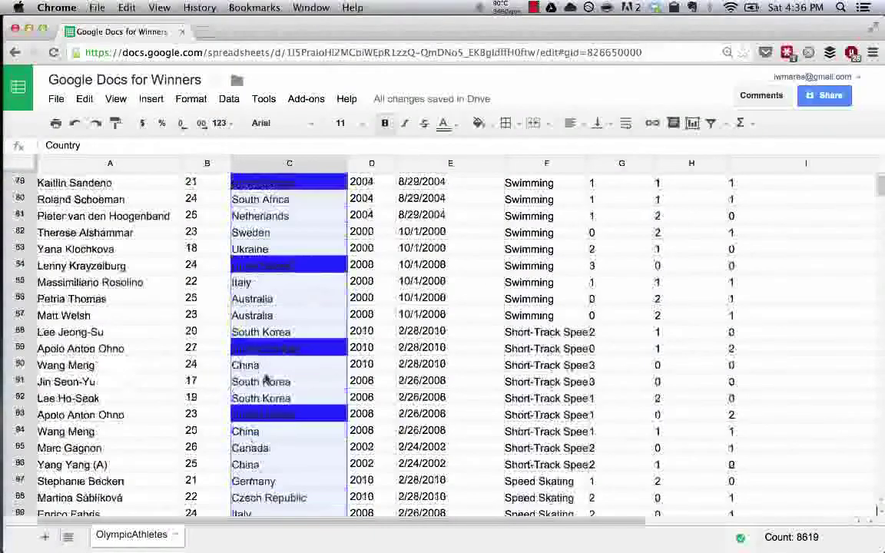
scroll(265, 378, down, 14)
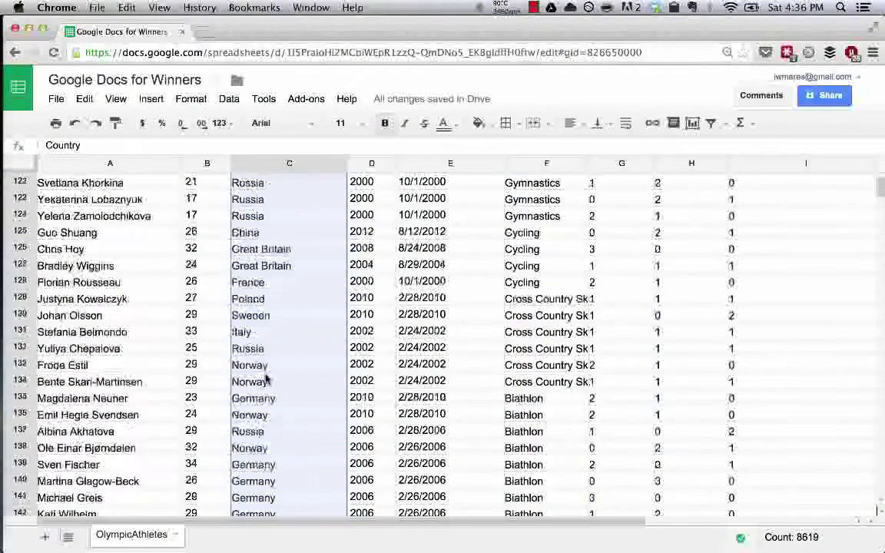
scroll(265, 378, down, 18)
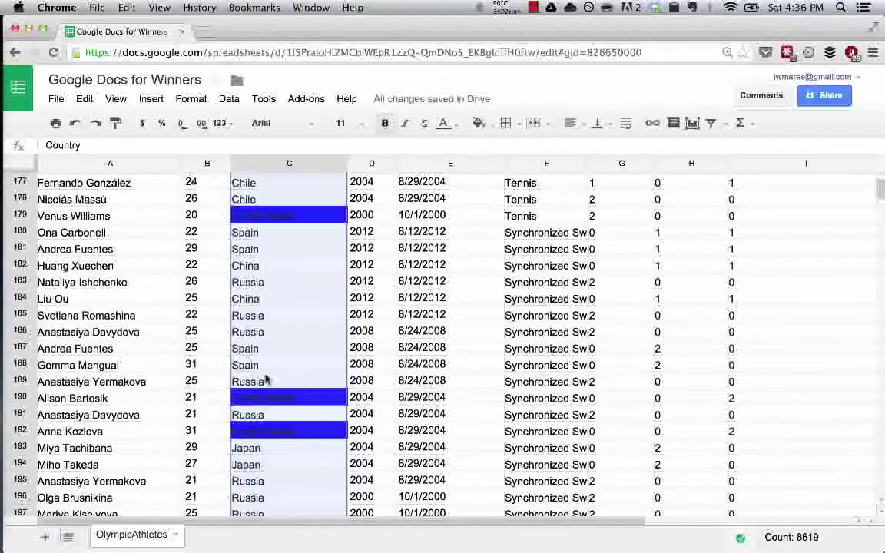
scroll(265, 379, down, 8)
scroll(267, 375, up, 20)
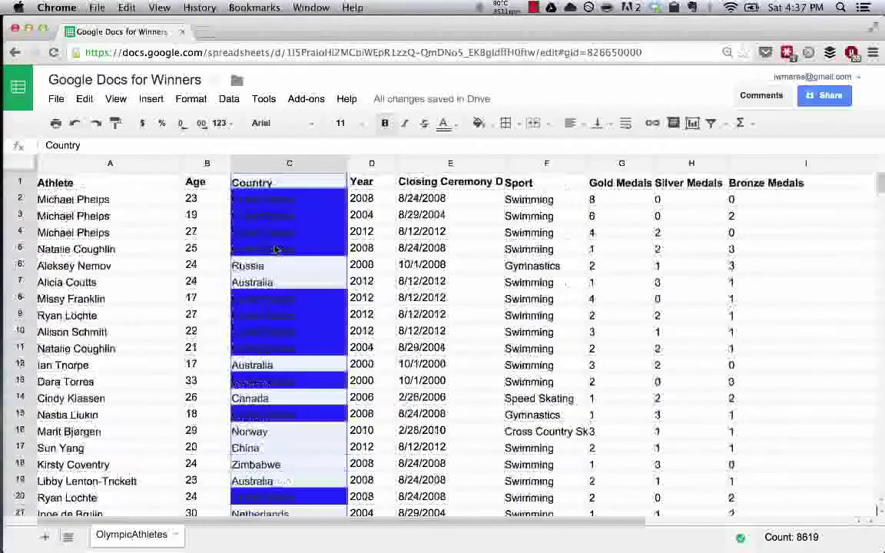
click(189, 100)
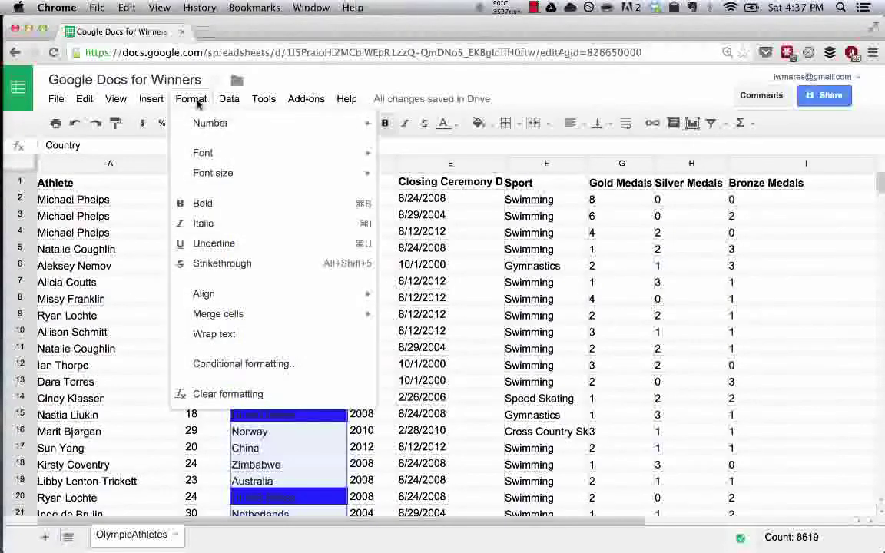
click(252, 397)
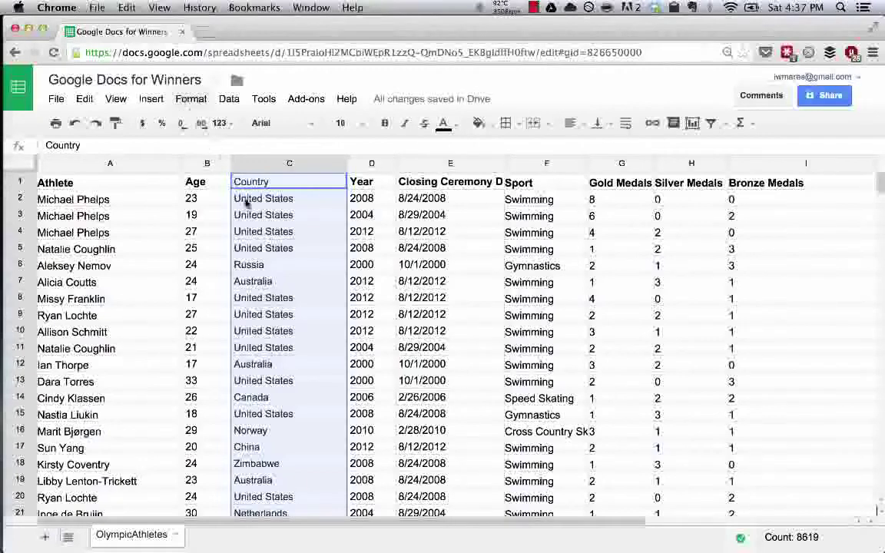
click(185, 100)
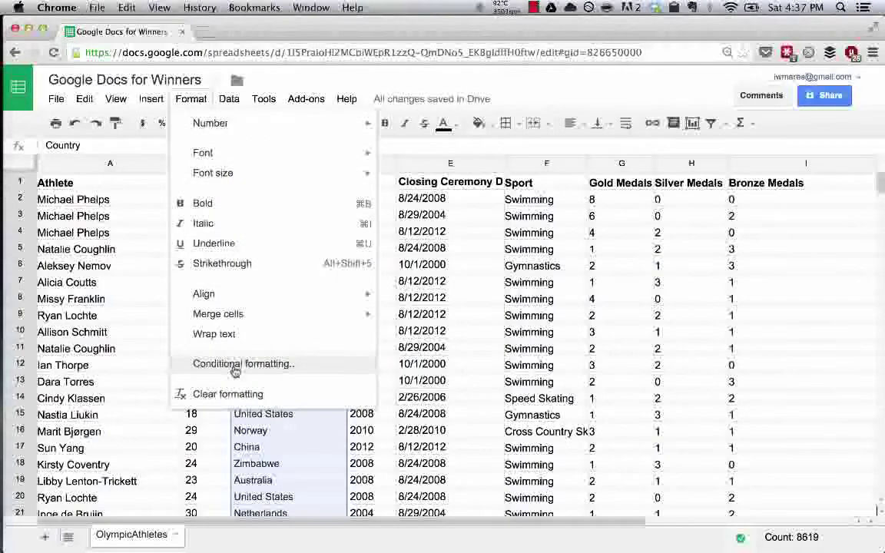
click(236, 371)
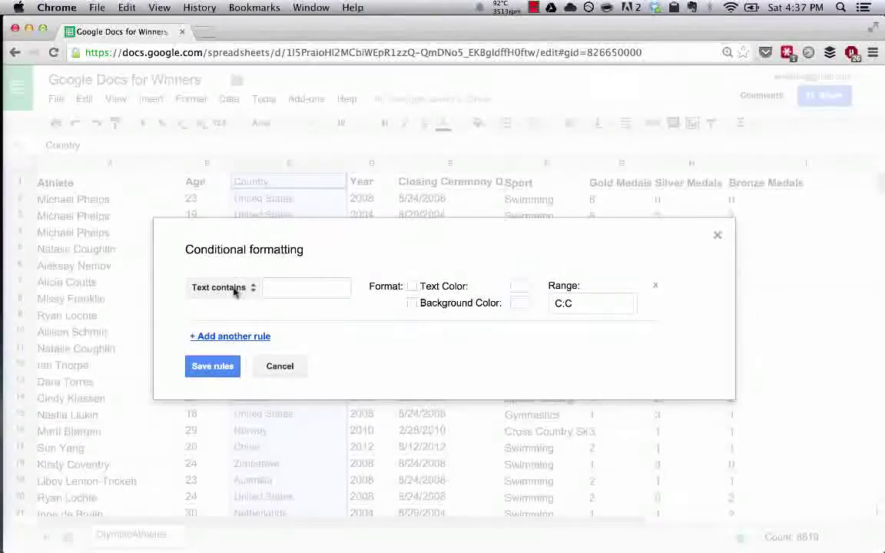
click(223, 287)
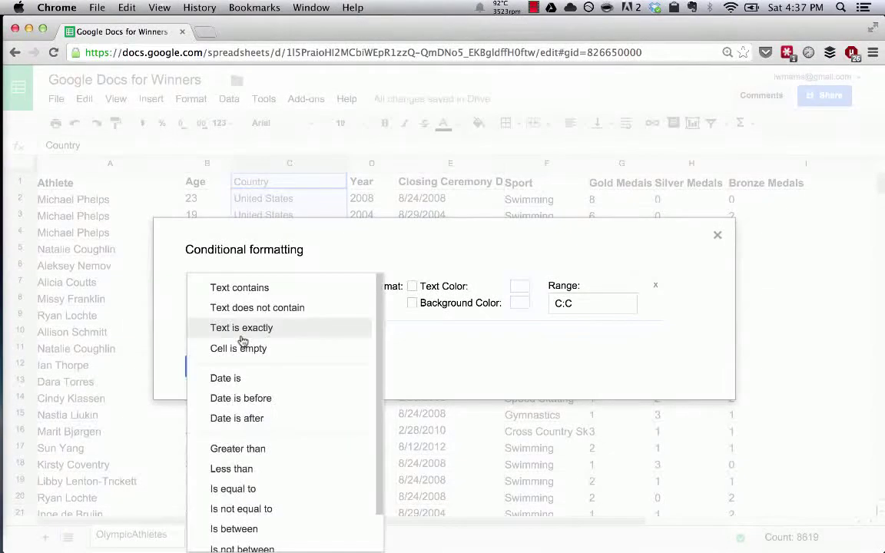
scroll(261, 345, down, 2)
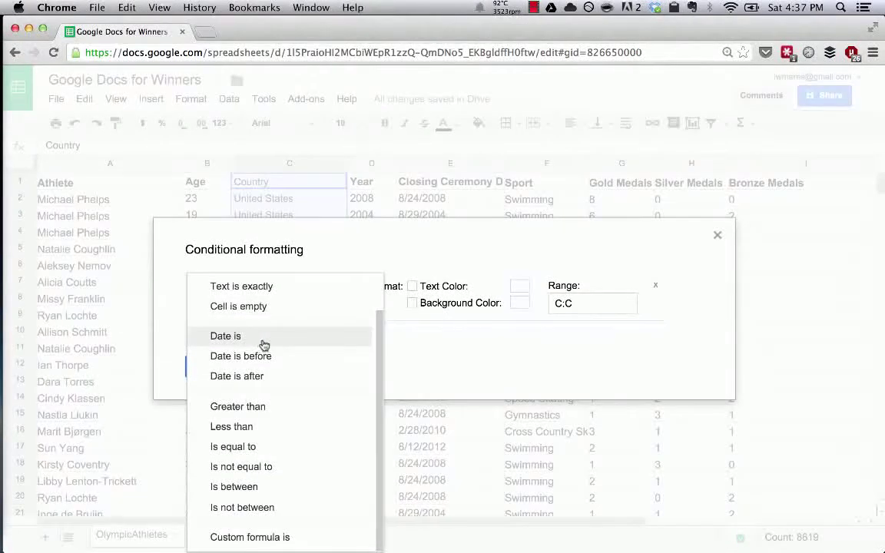
click(717, 237)
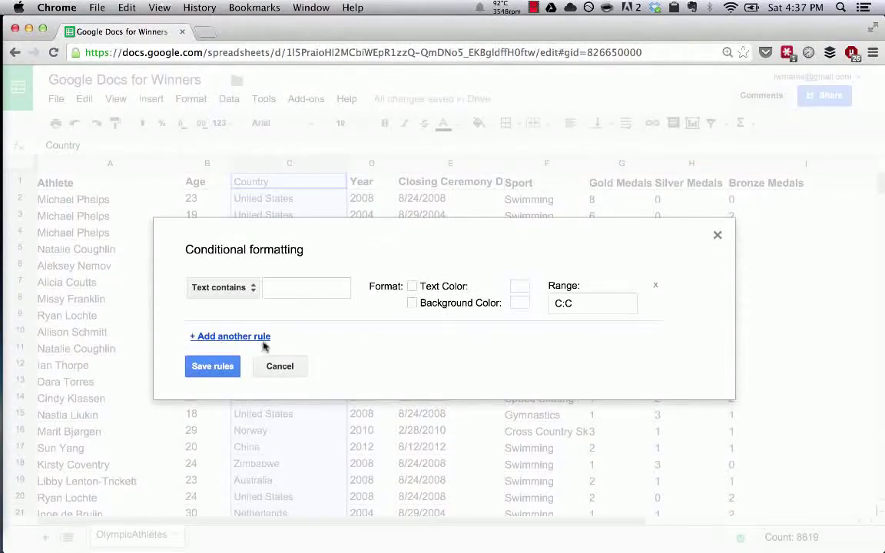
click(279, 366)
click(289, 365)
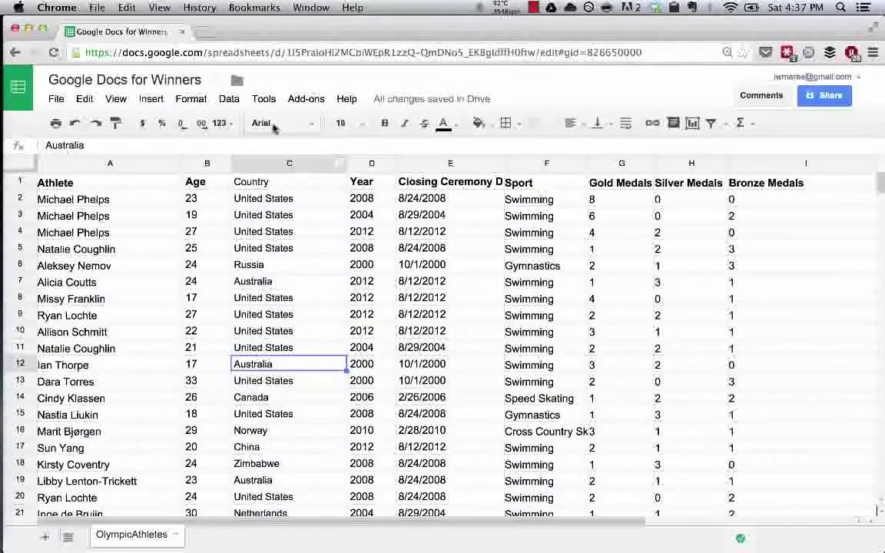
- Make the Country header in cell C1 bold
click(276, 183)
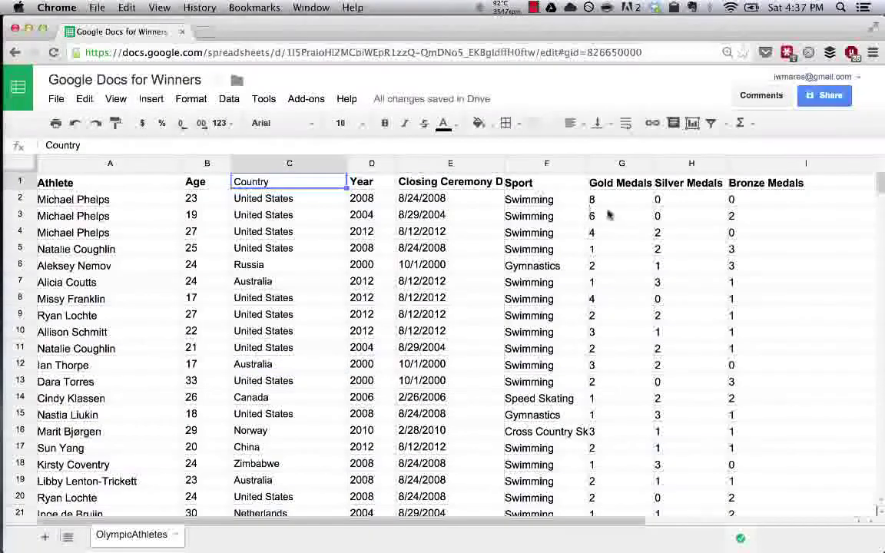
key(super+b)
- Start a conditional formatting rule on the Age column for values greater than 25
click(206, 163)
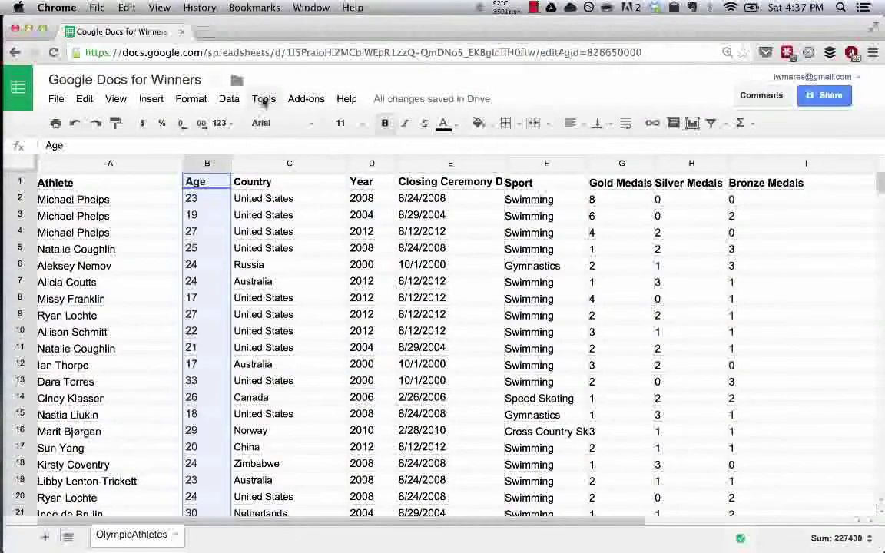
click(188, 100)
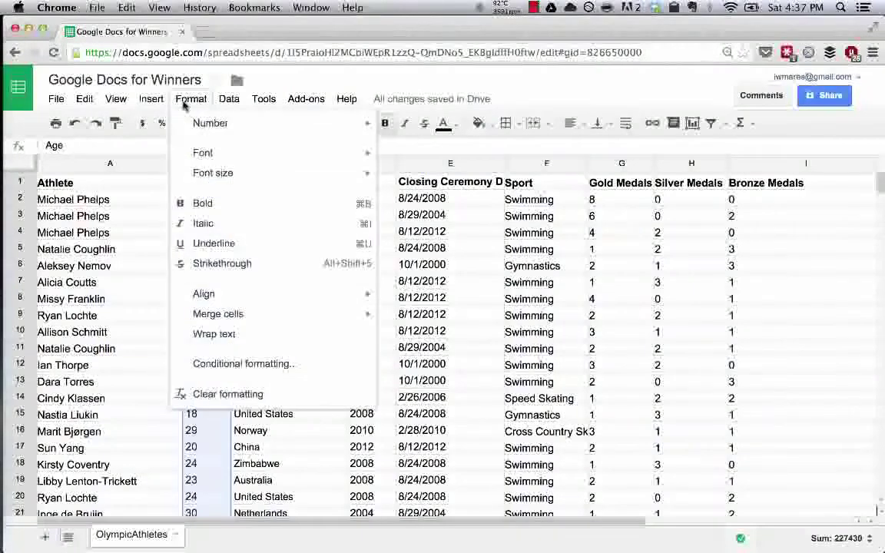
click(239, 372)
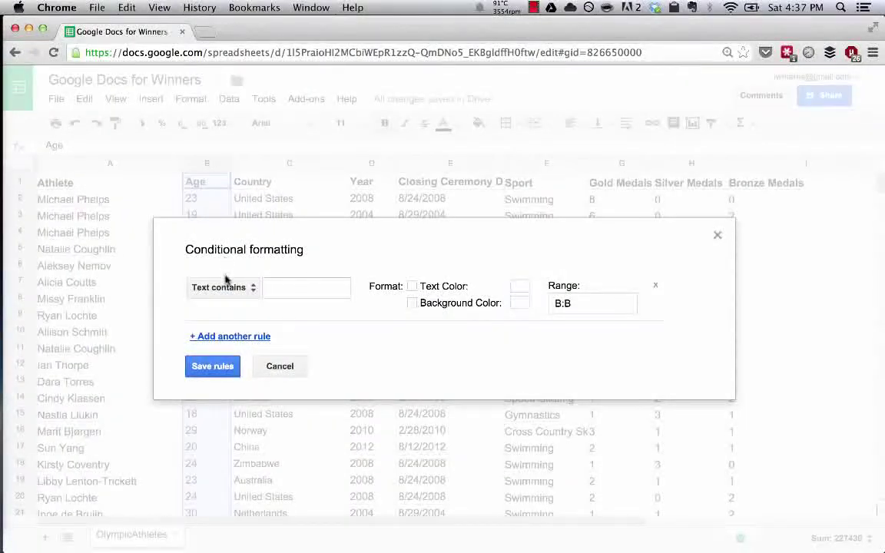
click(223, 286)
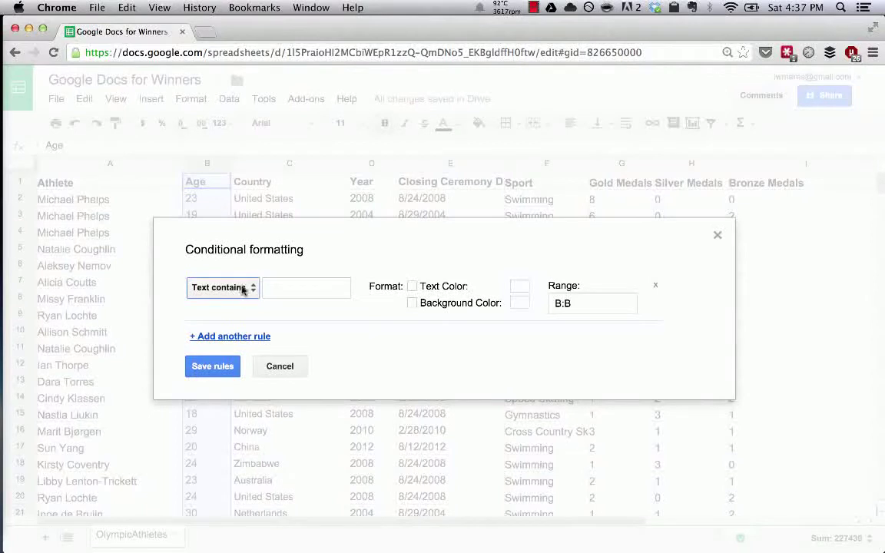
click(243, 287)
scroll(248, 365, down, 3)
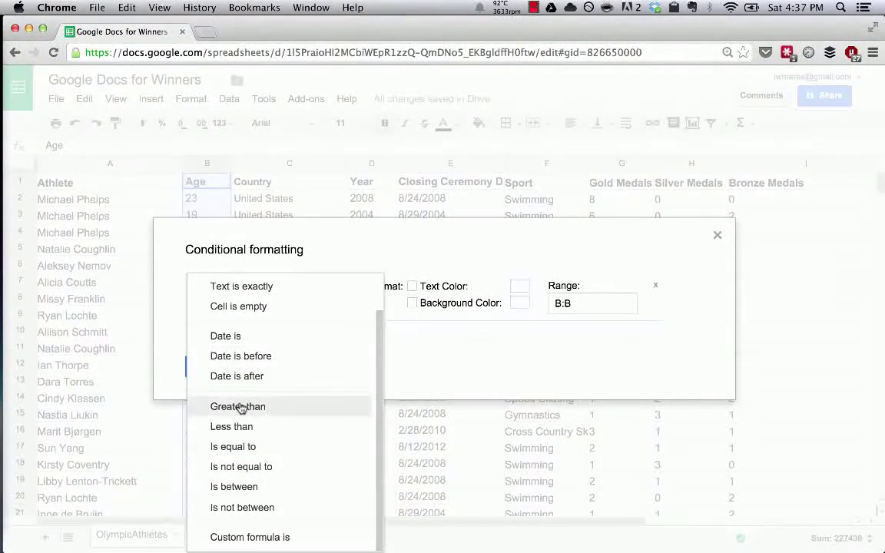
click(240, 408)
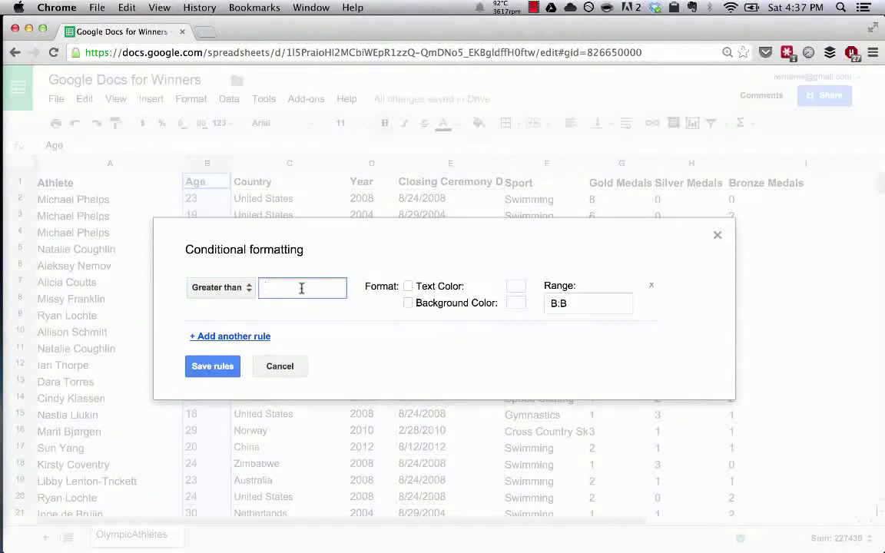
text(25)
- Keep the rule's range as B:B, give it a light yellow background color and save it
click(562, 303)
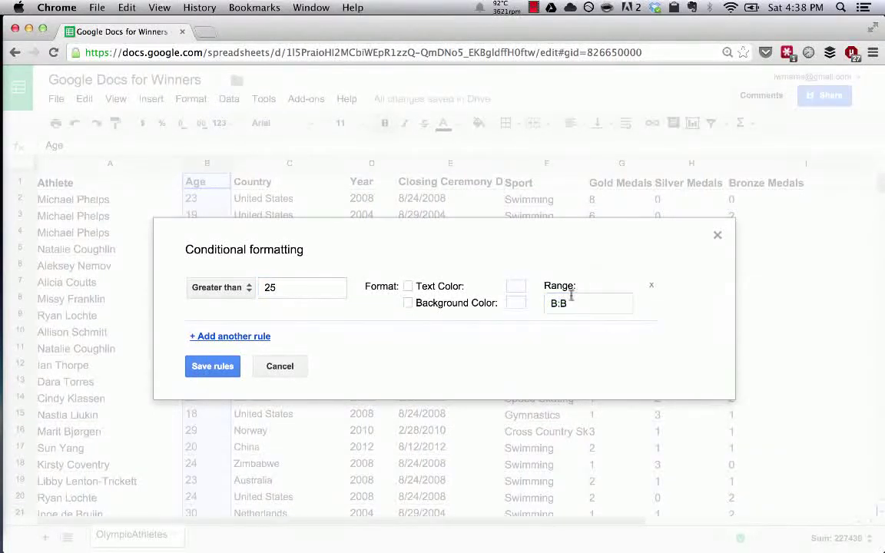
click(559, 303)
double_click(558, 304)
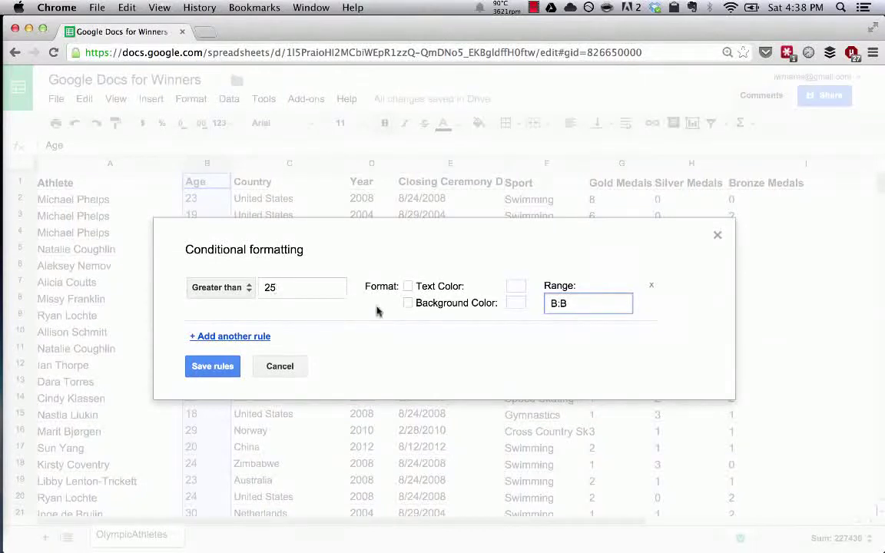
click(408, 304)
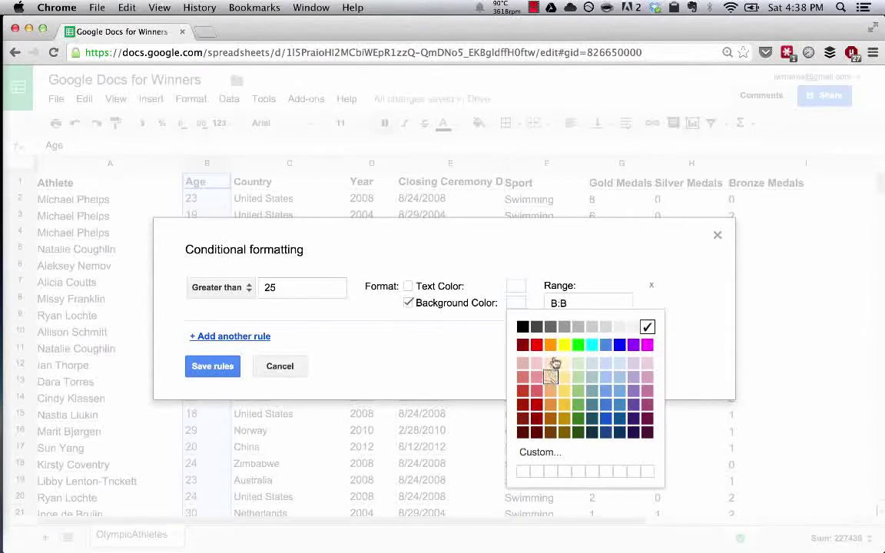
click(565, 380)
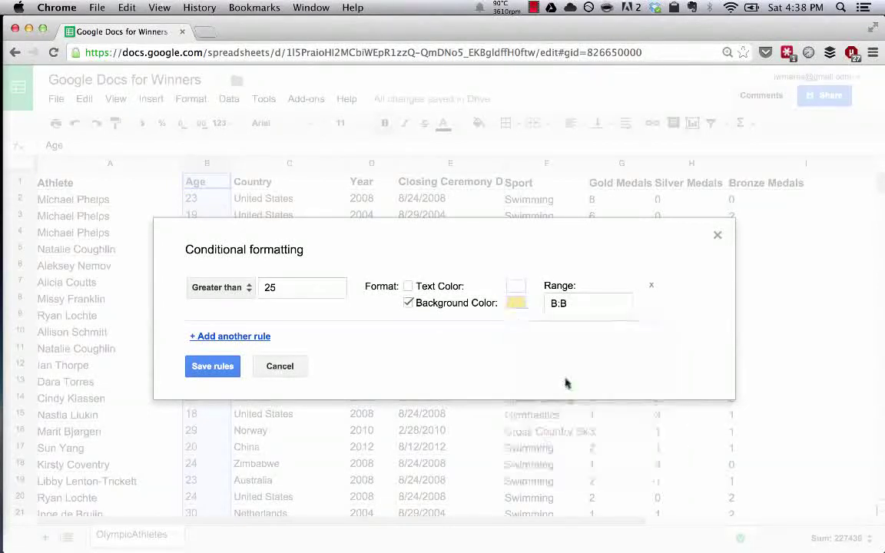
click(197, 369)
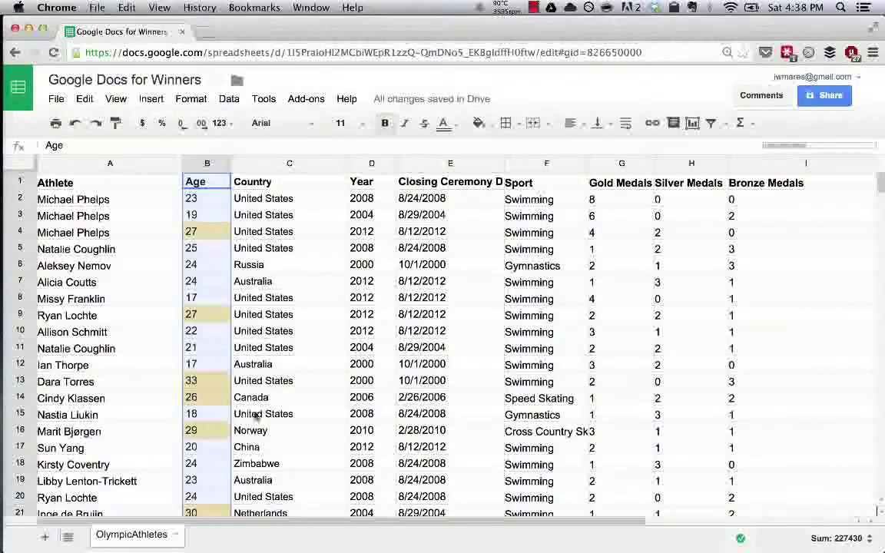
- Review the conditional highlights in the Age column further down the sheet
click(263, 368)
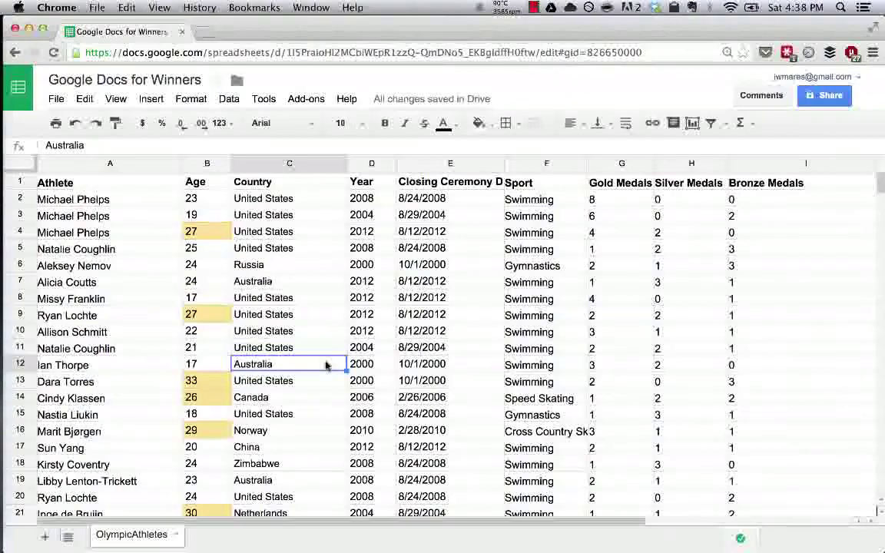
scroll(326, 365, down, 5)
scroll(326, 365, down, 14)
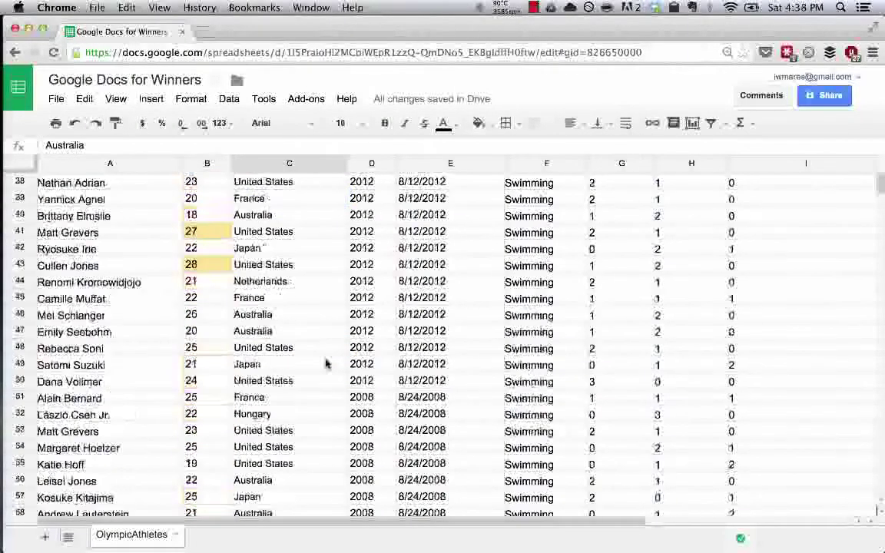
- Examine the Age highlights across the different sports far down the sheet, and return to the header row
scroll(326, 365, down, 20)
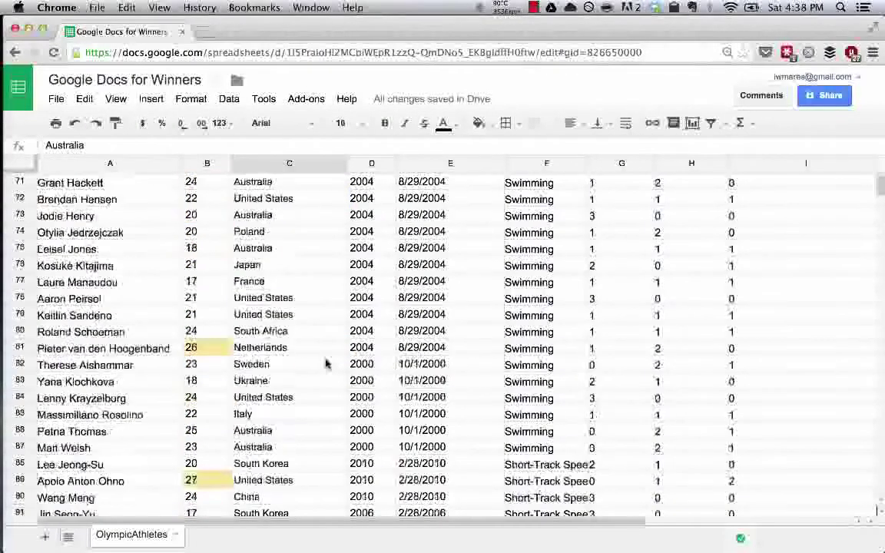
scroll(326, 365, down, 2)
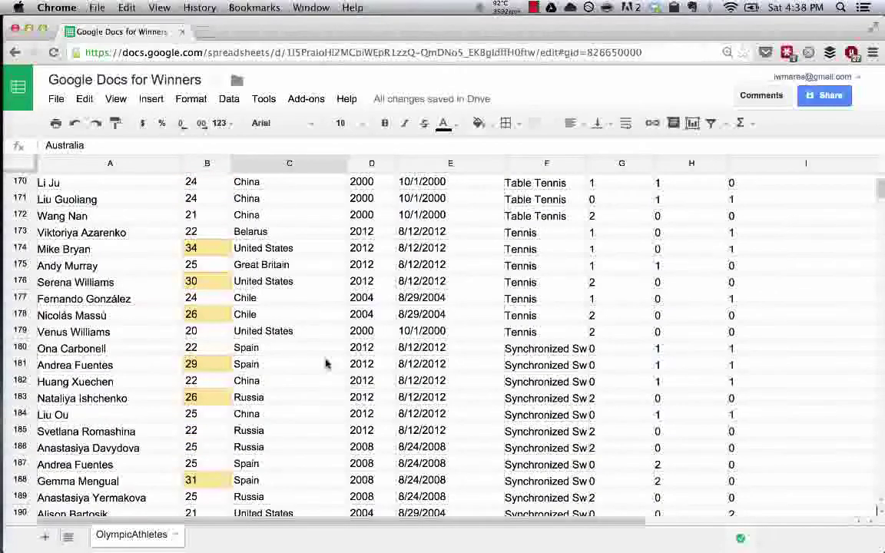
scroll(326, 365, down, 20)
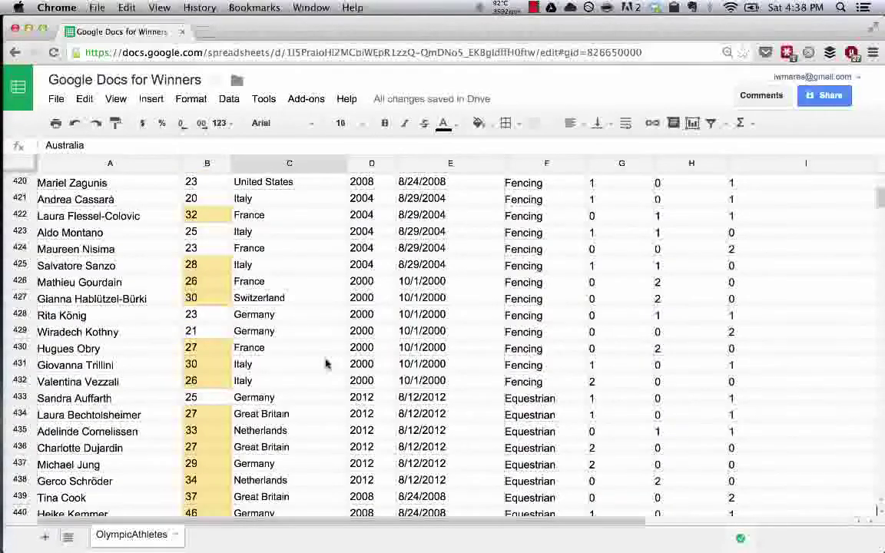
scroll(325, 365, down, 20)
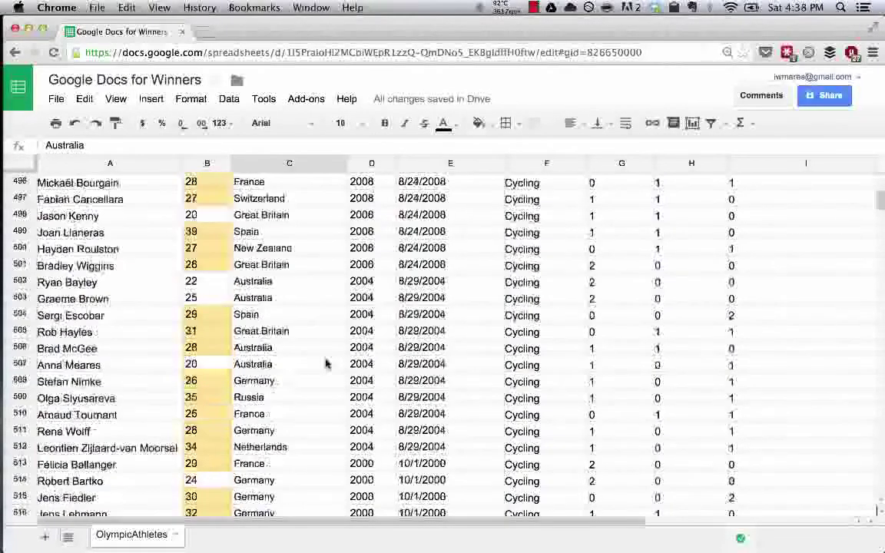
scroll(325, 366, down, 15)
scroll(326, 365, down, 3)
scroll(326, 365, up, 20)
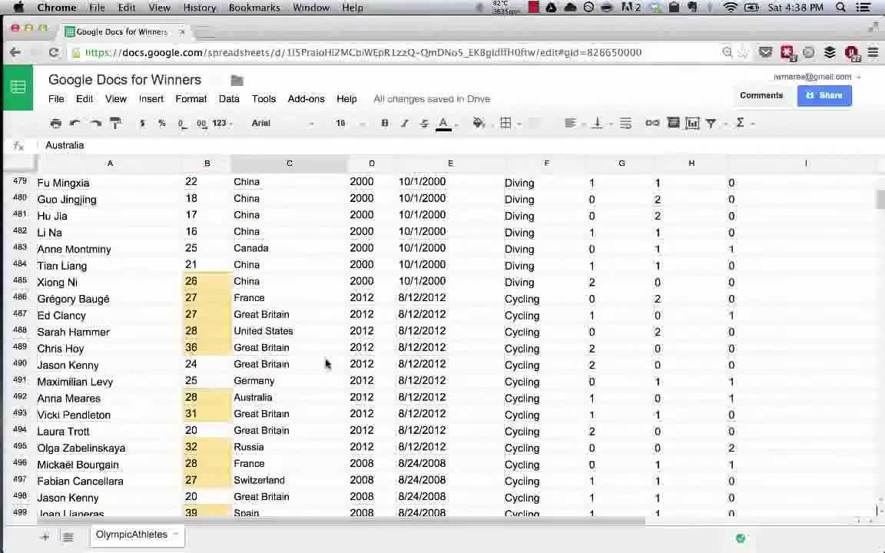
scroll(326, 365, up, 20)
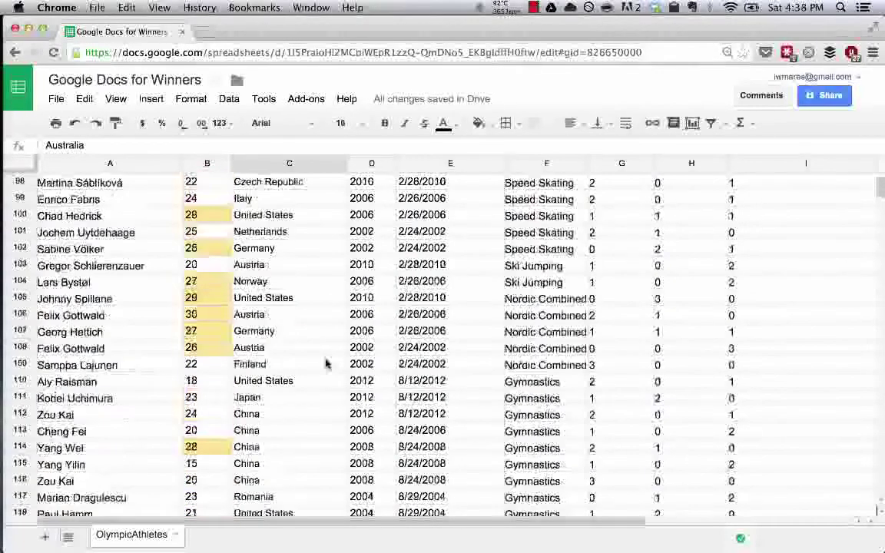
- Sort the whole sheet by the Year column in A → Z order
click(371, 164)
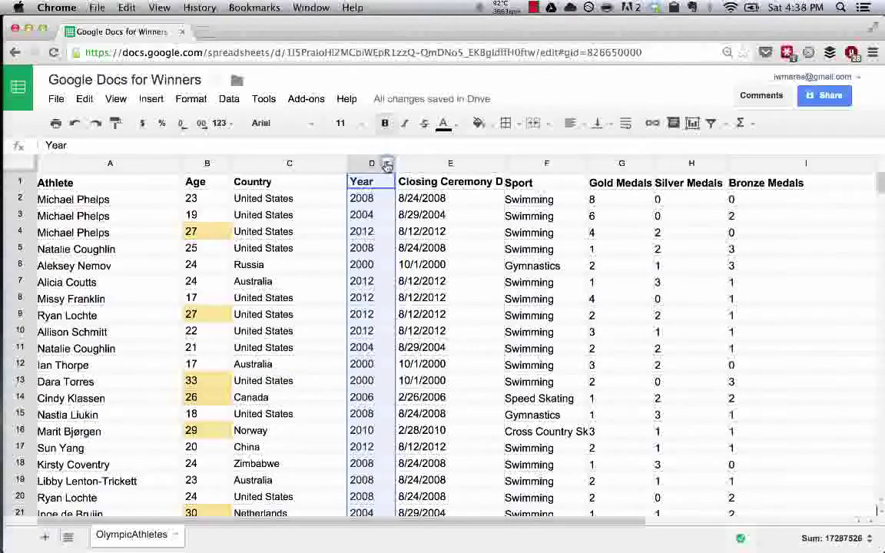
click(388, 165)
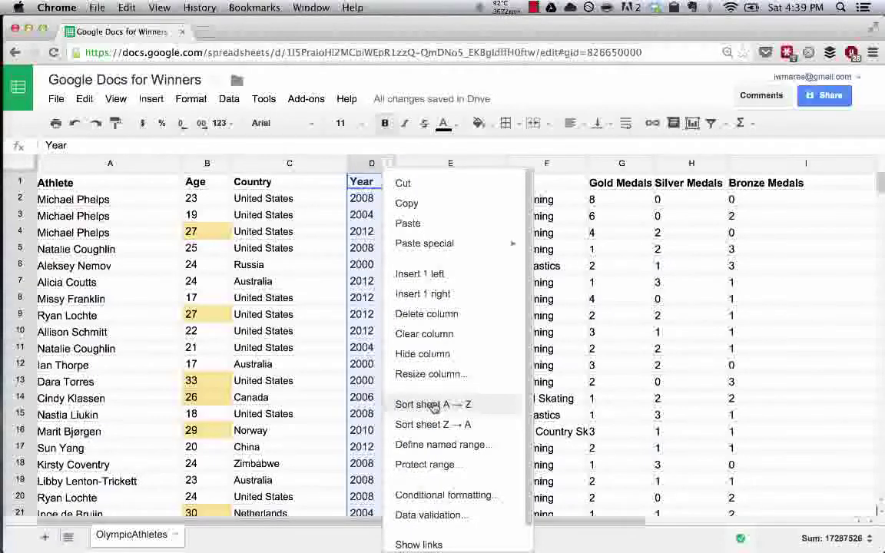
click(434, 405)
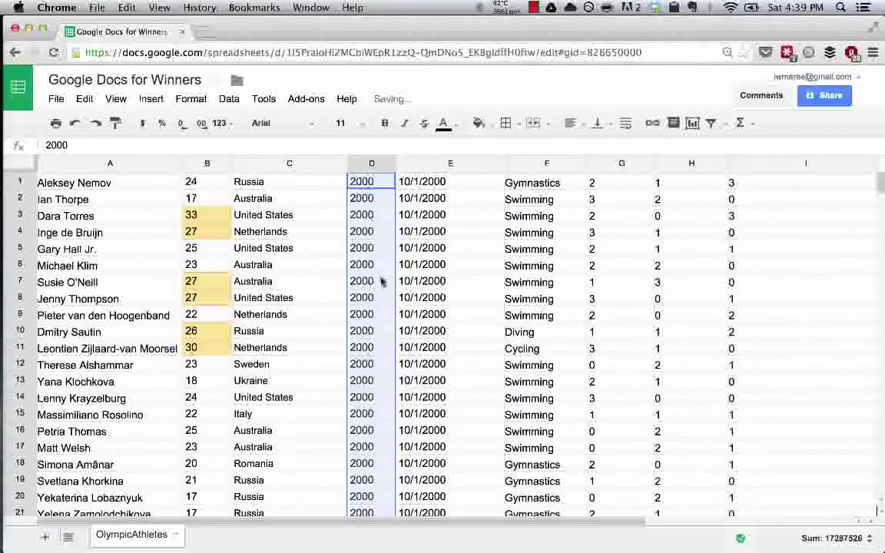
click(424, 314)
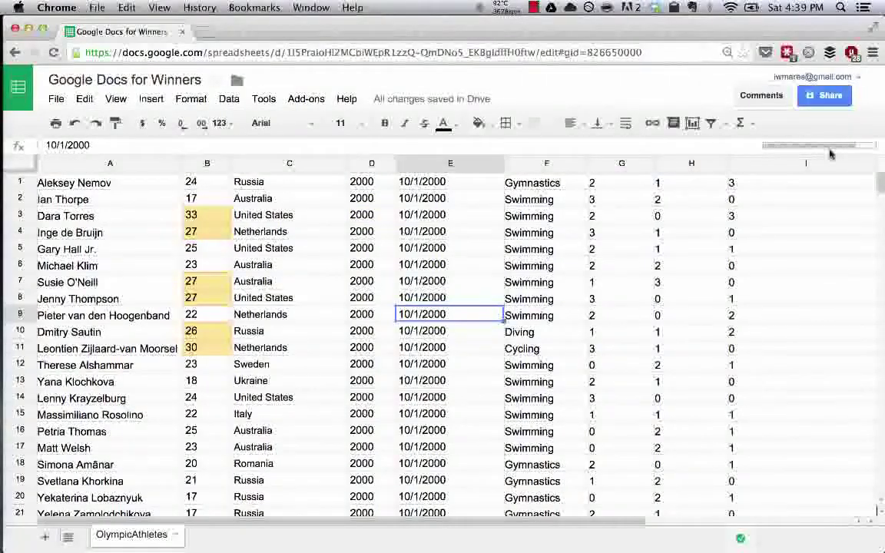
- Examine how the Age highlights are distributed among the year 2000 athletes in the sorted sheet
scroll(421, 386, down, 10)
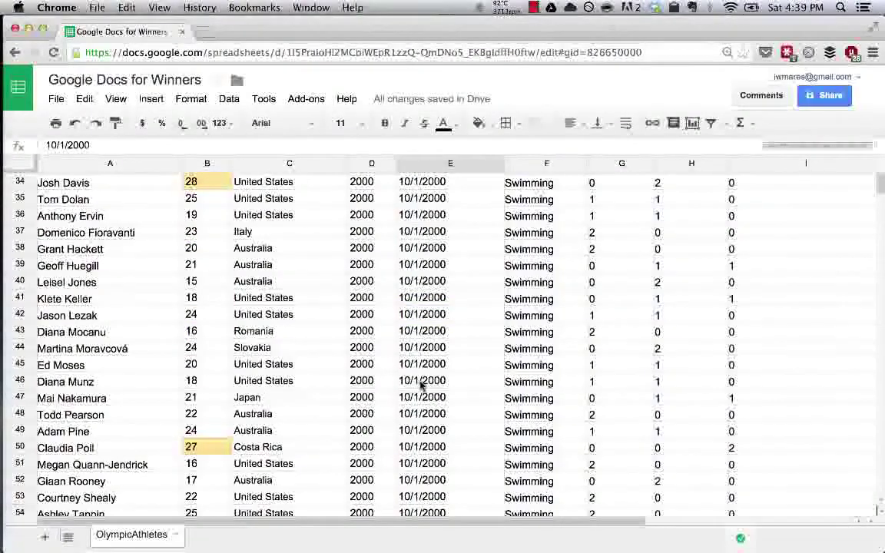
scroll(421, 386, down, 1)
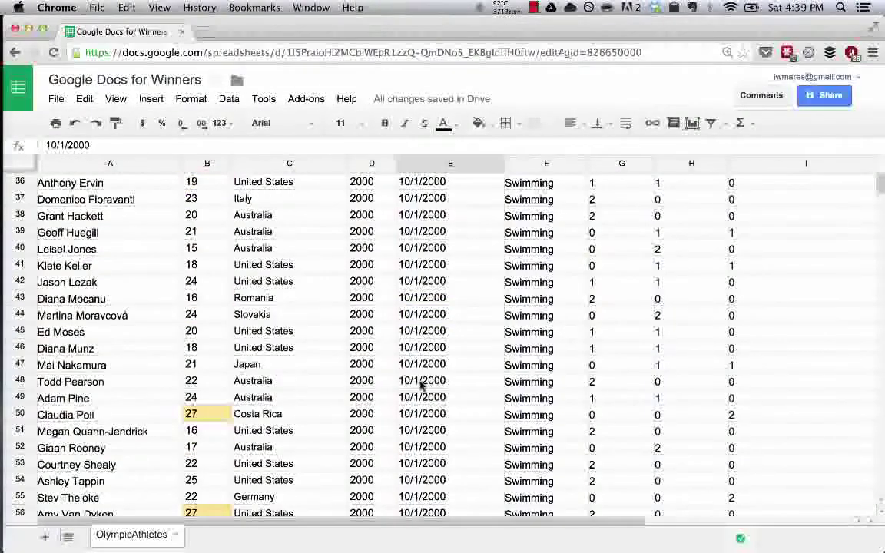
scroll(421, 385, down, 12)
scroll(421, 386, up, 1)
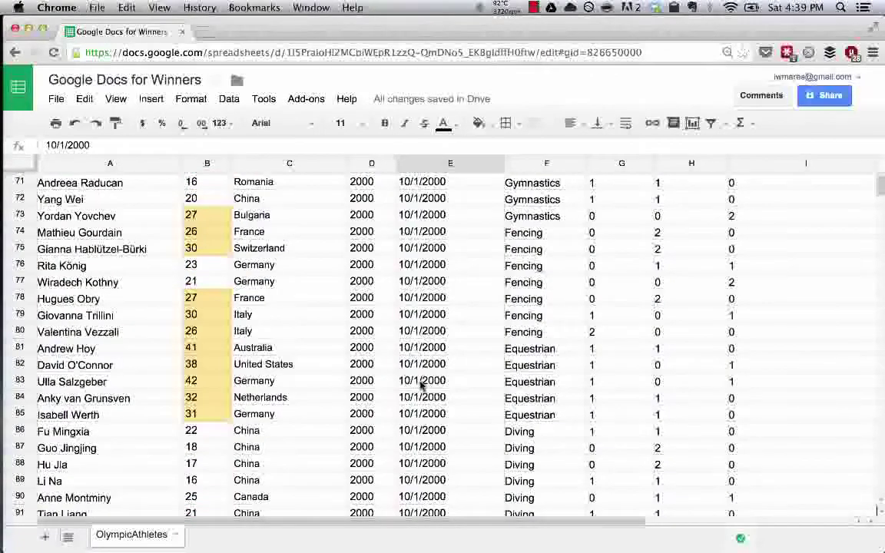
scroll(421, 386, up, 7)
scroll(213, 263, up, 11)
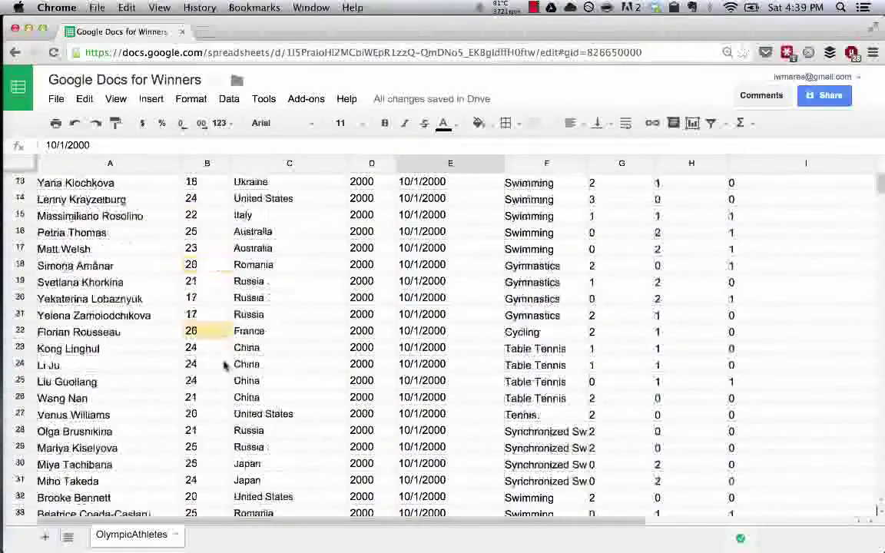
scroll(224, 366, up, 4)
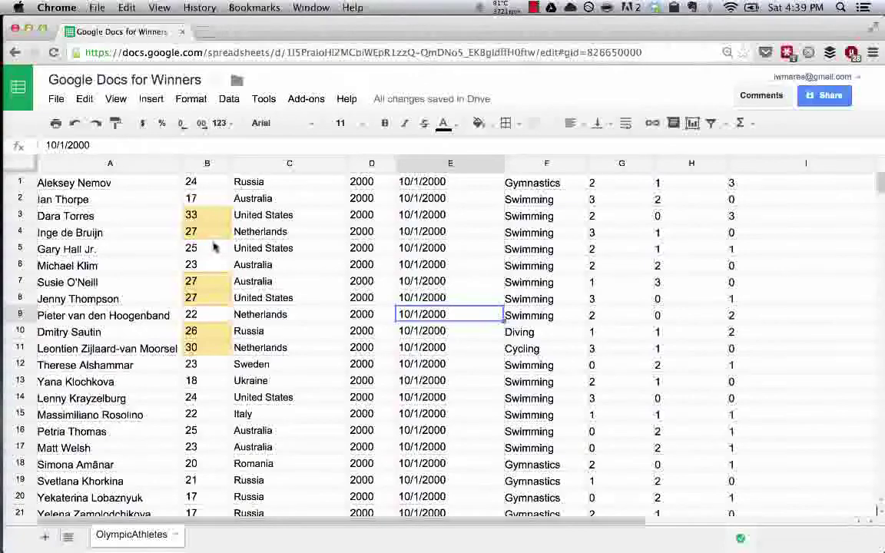
scroll(342, 289, down, 1)
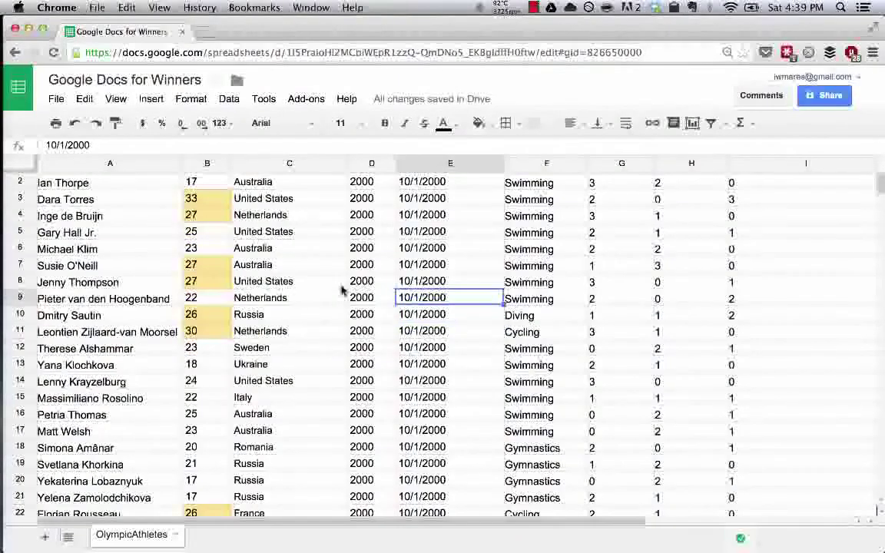
scroll(342, 290, down, 6)
scroll(342, 290, down, 1)
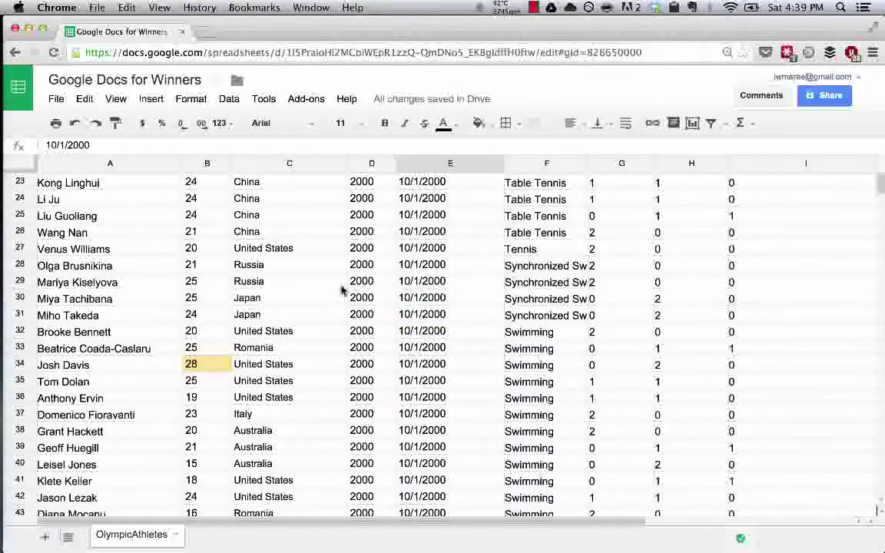
scroll(342, 290, down, 16)
scroll(342, 290, down, 1)
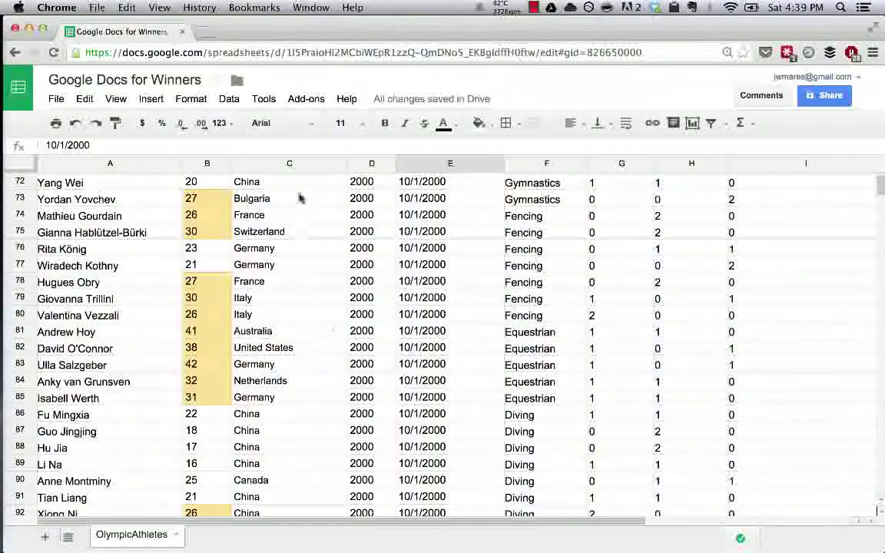
scroll(400, 339, up, 10)
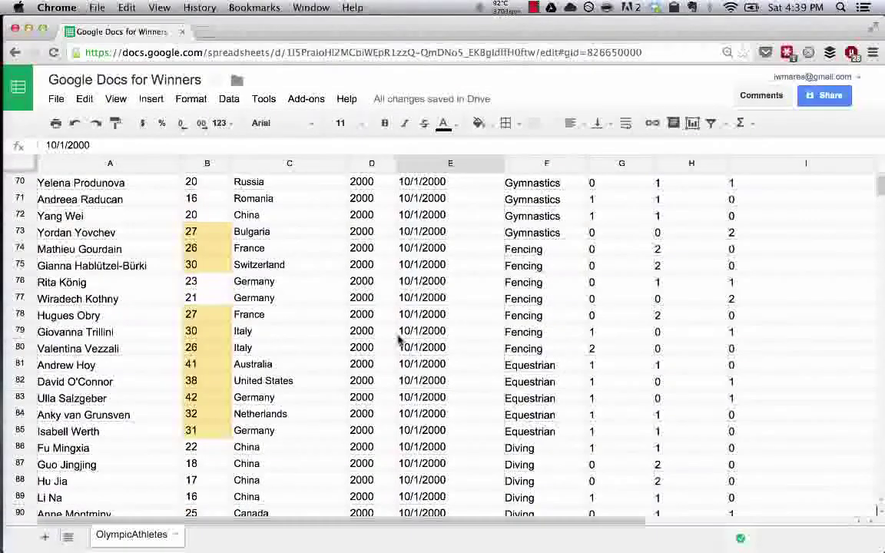
scroll(400, 339, up, 12)
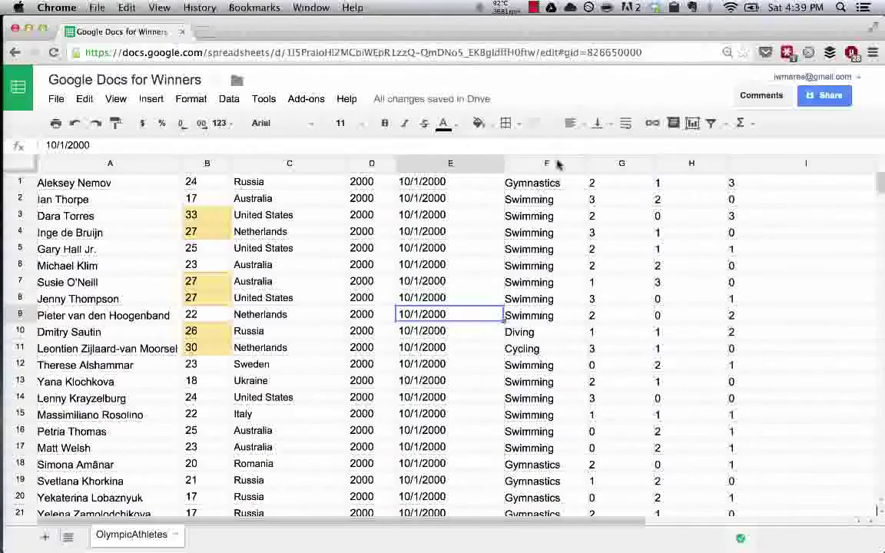
- Undo the A → Z sheet sort by the Year column
click(496, 166)
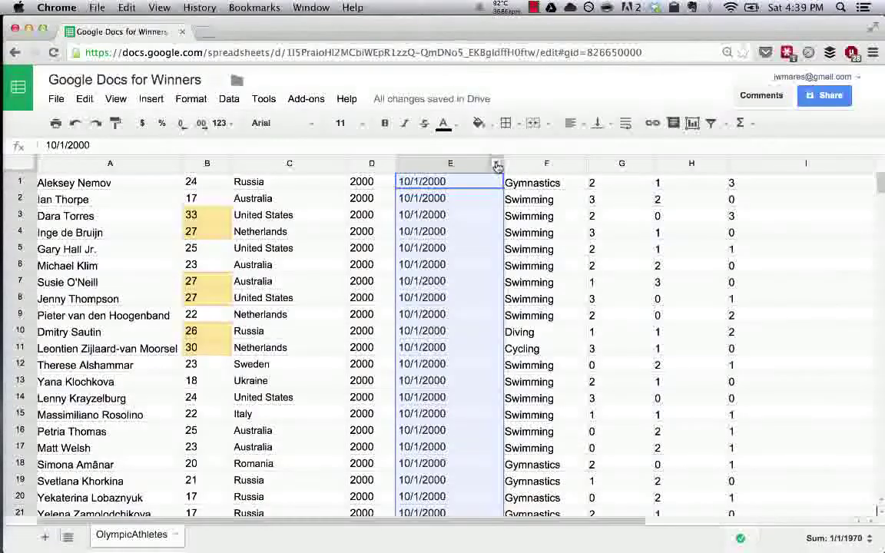
click(496, 164)
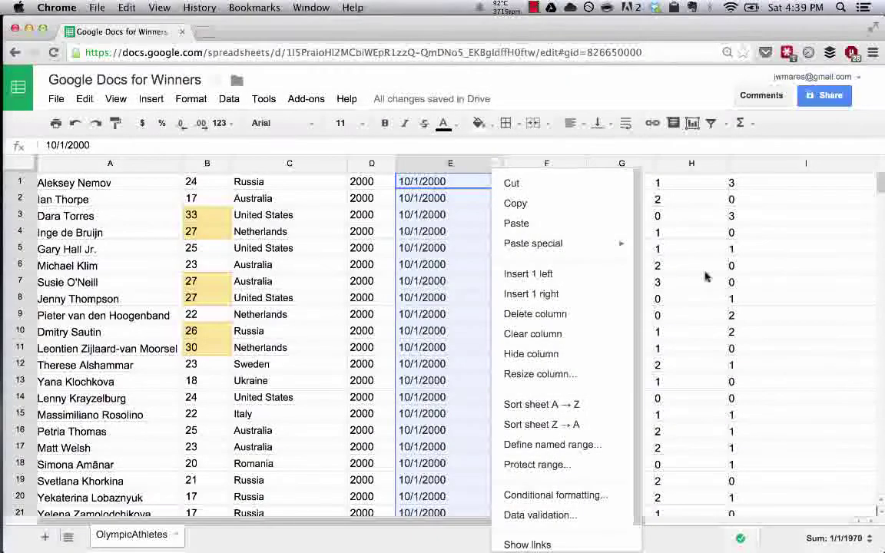
click(75, 124)
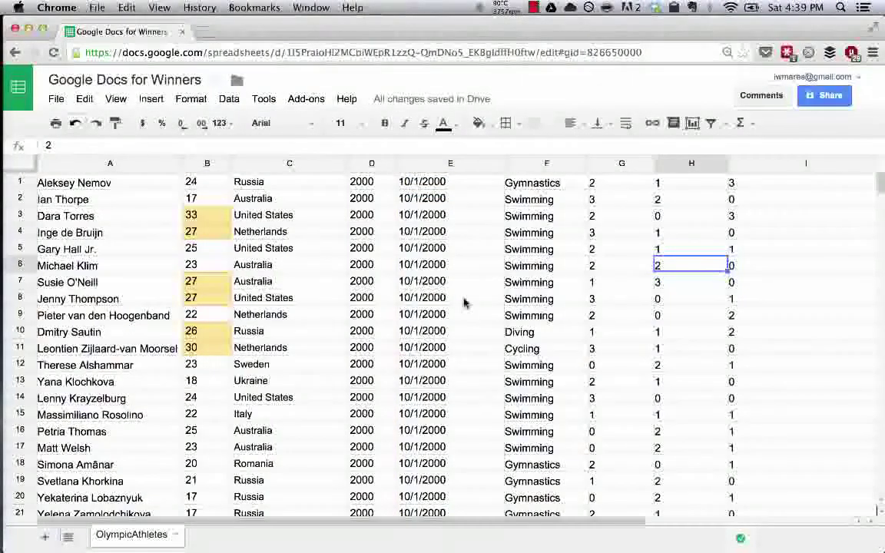
click(74, 123)
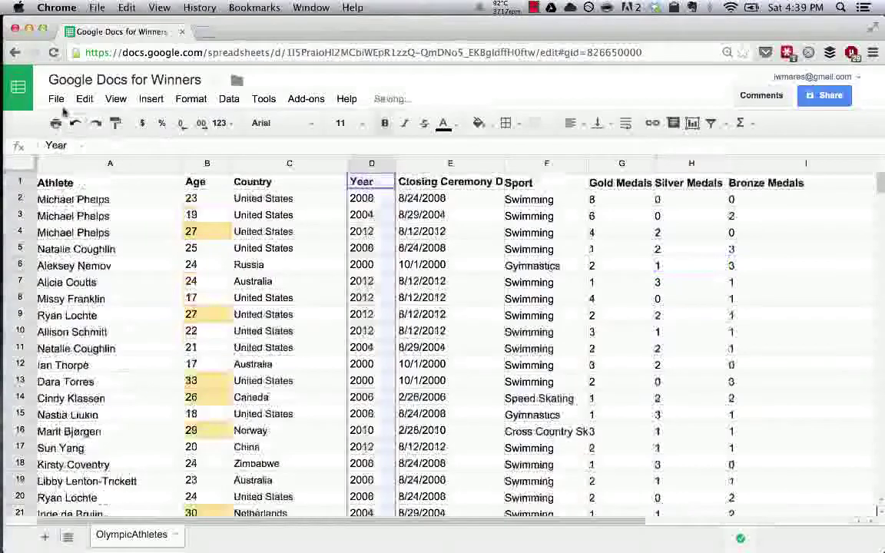
click(552, 250)
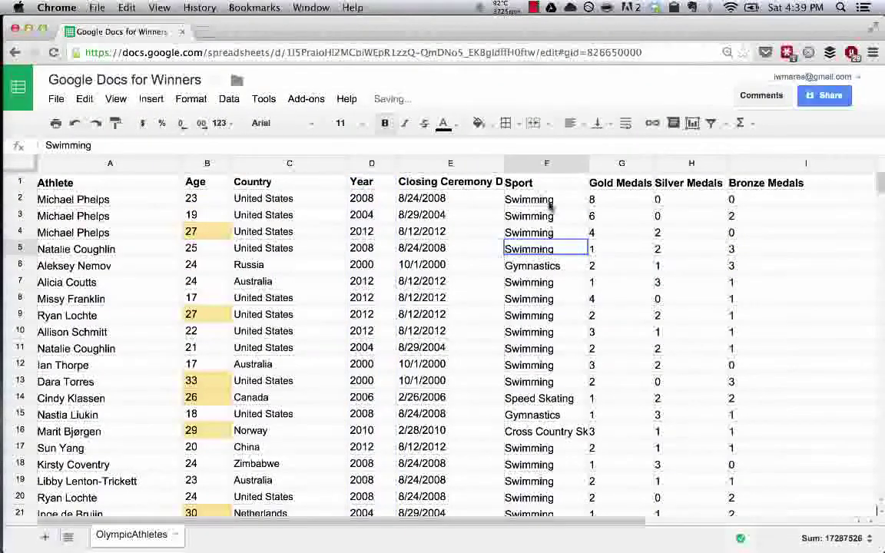